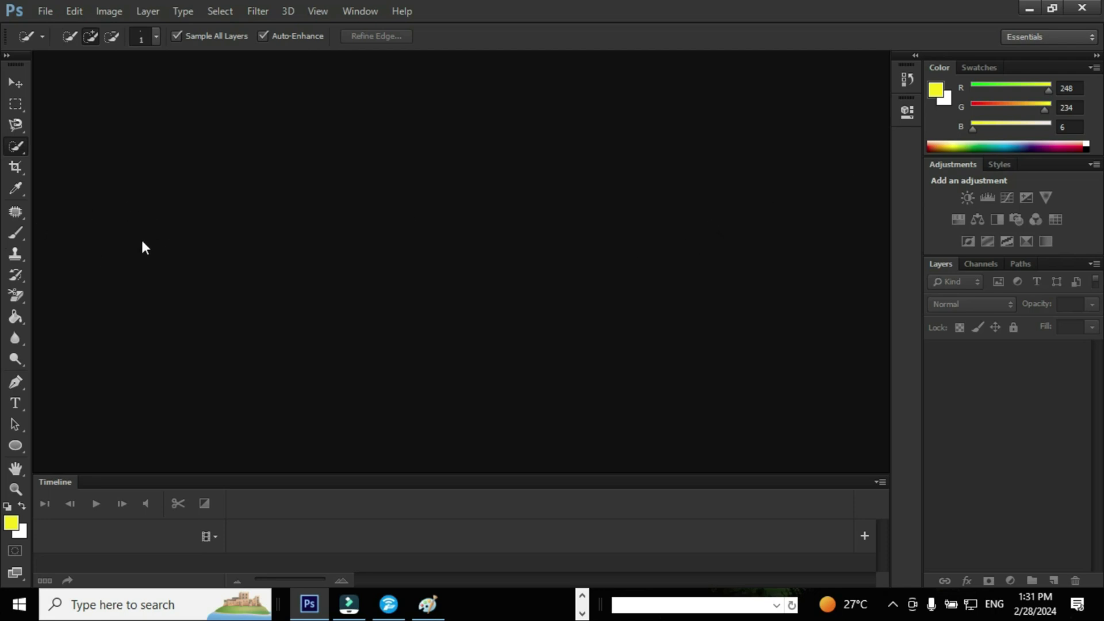
Step: Open Bird_New.jpg from the Desktop, jumping to it by typing 'bird' in the file list
{"action": "left_click", "coordinate": [46, 11]}
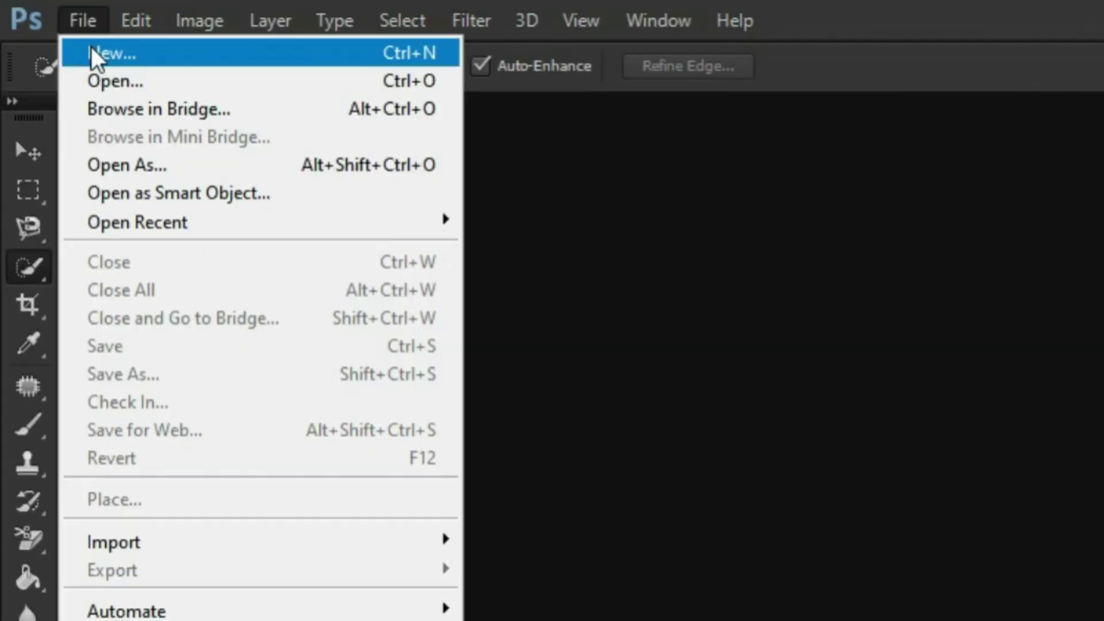
{"action": "left_click", "coordinate": [133, 85]}
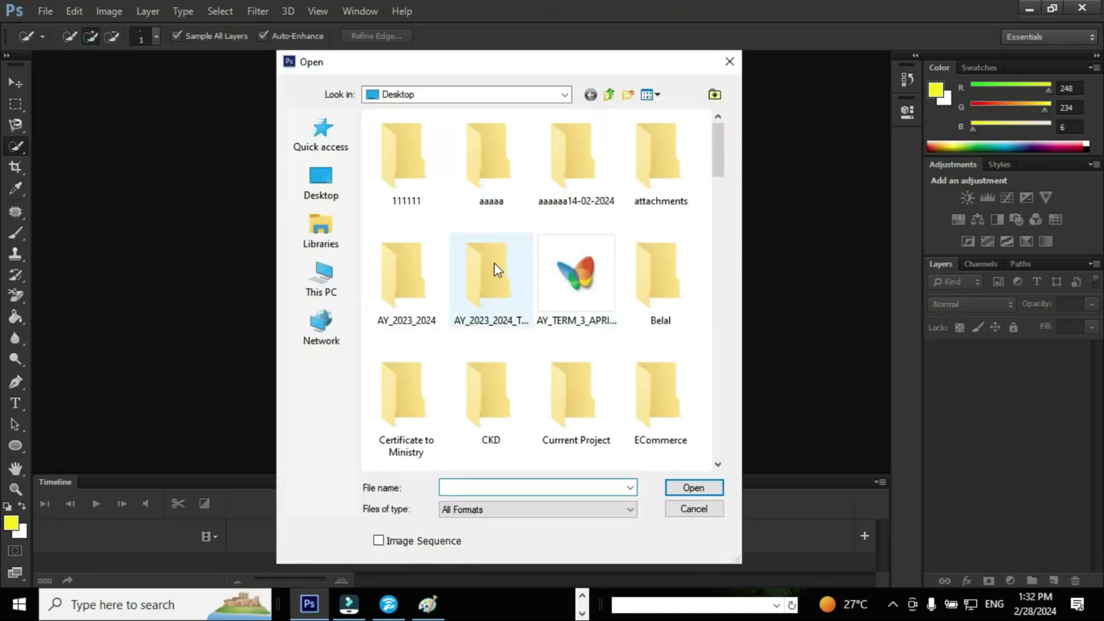
{"action": "left_click", "coordinate": [495, 264]}
{"action": "type", "text": "bird"}
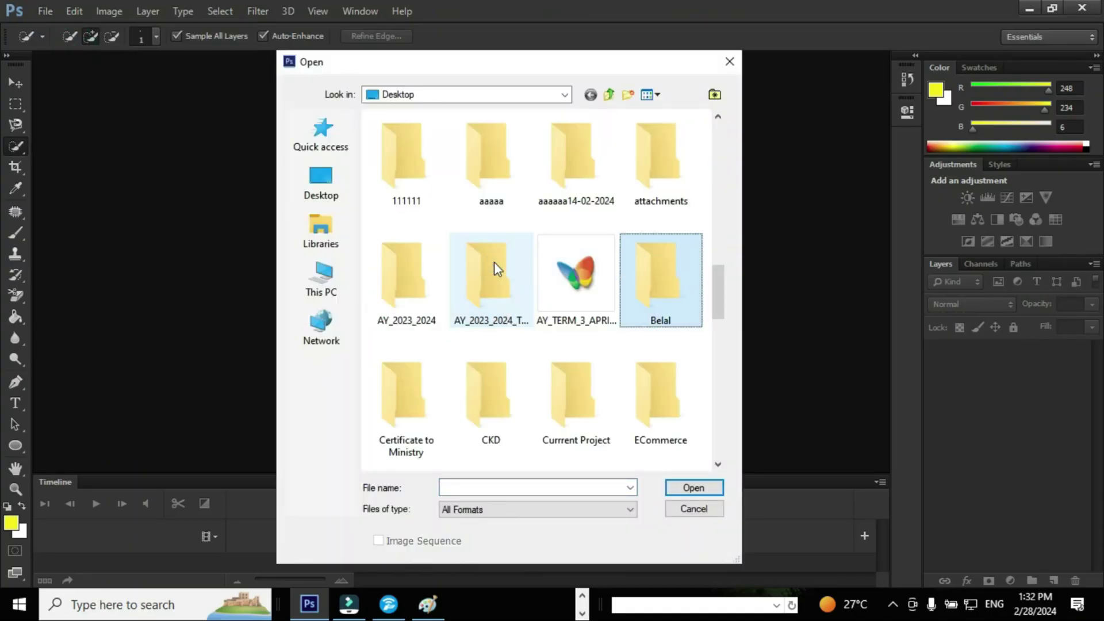
{"action": "left_click", "coordinate": [570, 173]}
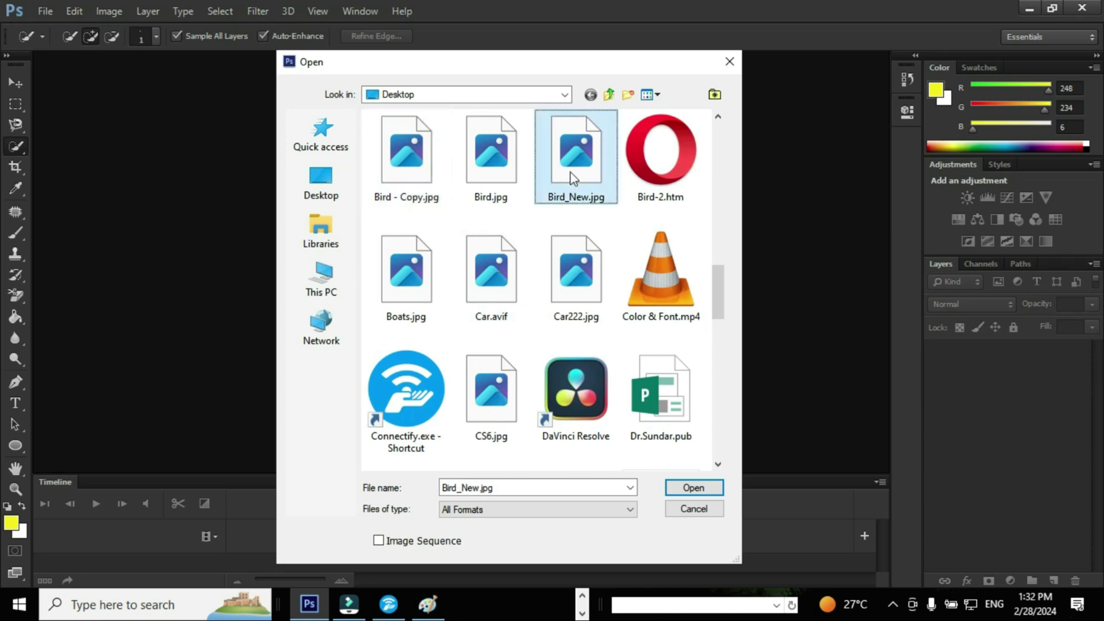
{"action": "left_click", "coordinate": [711, 489]}
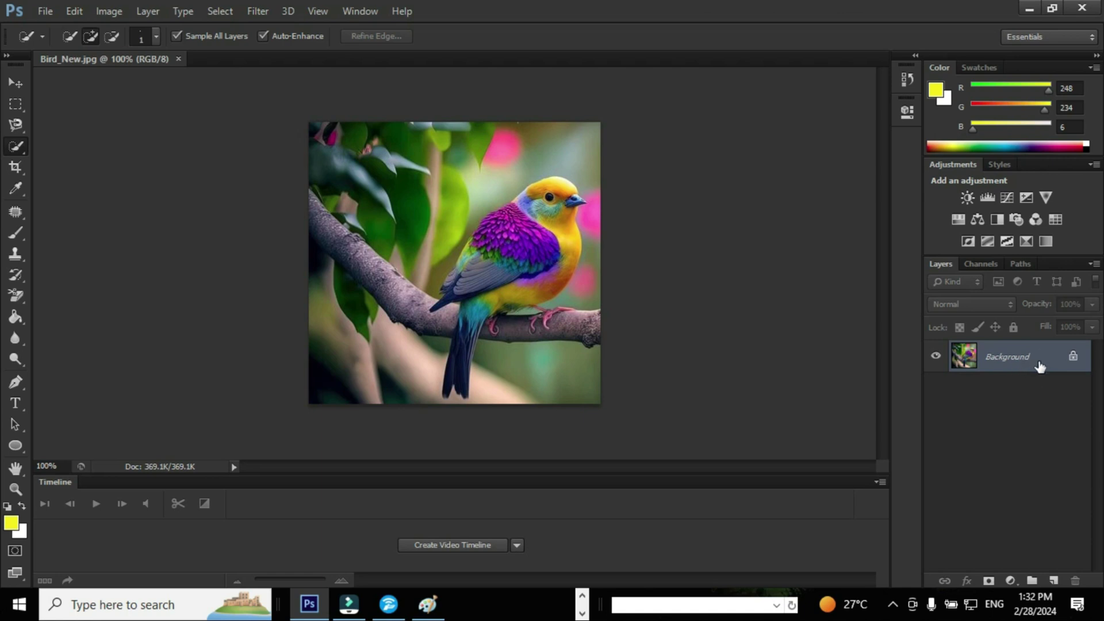
Step: Unlock the Background layer by renaming it BGLayer
{"action": "double_click", "coordinate": [1027, 361]}
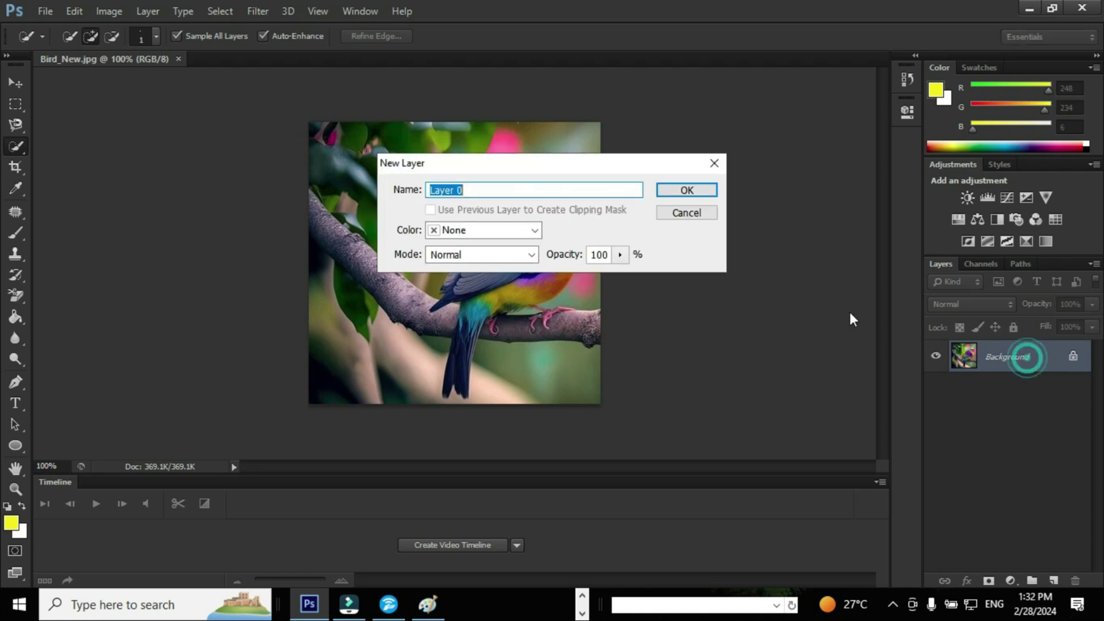
{"action": "type", "text": "BG"}
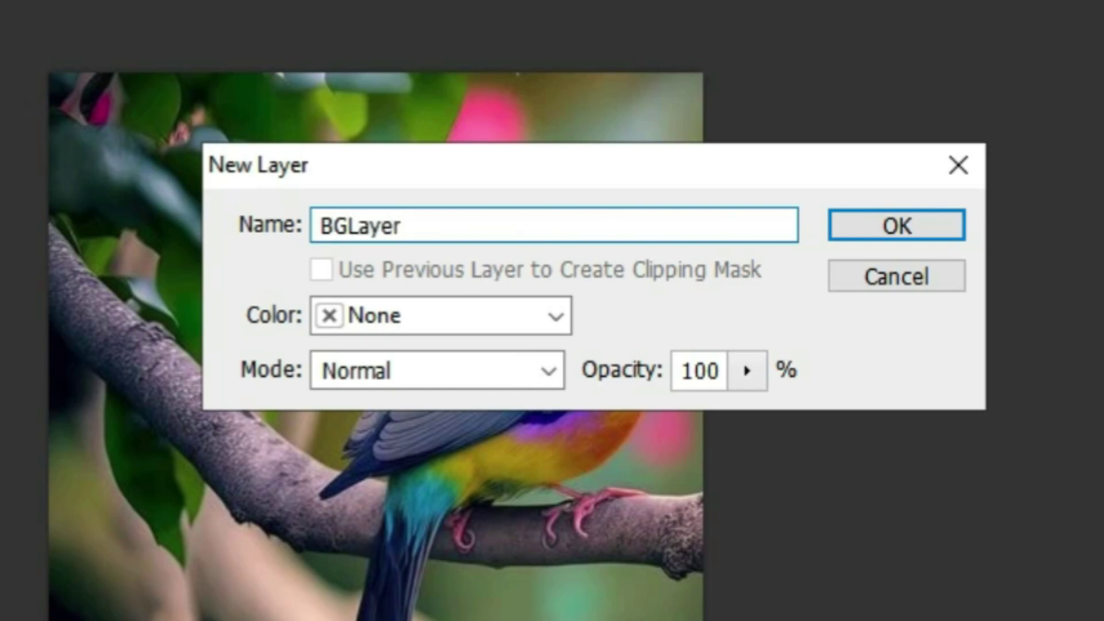
{"action": "key", "text": "Return"}
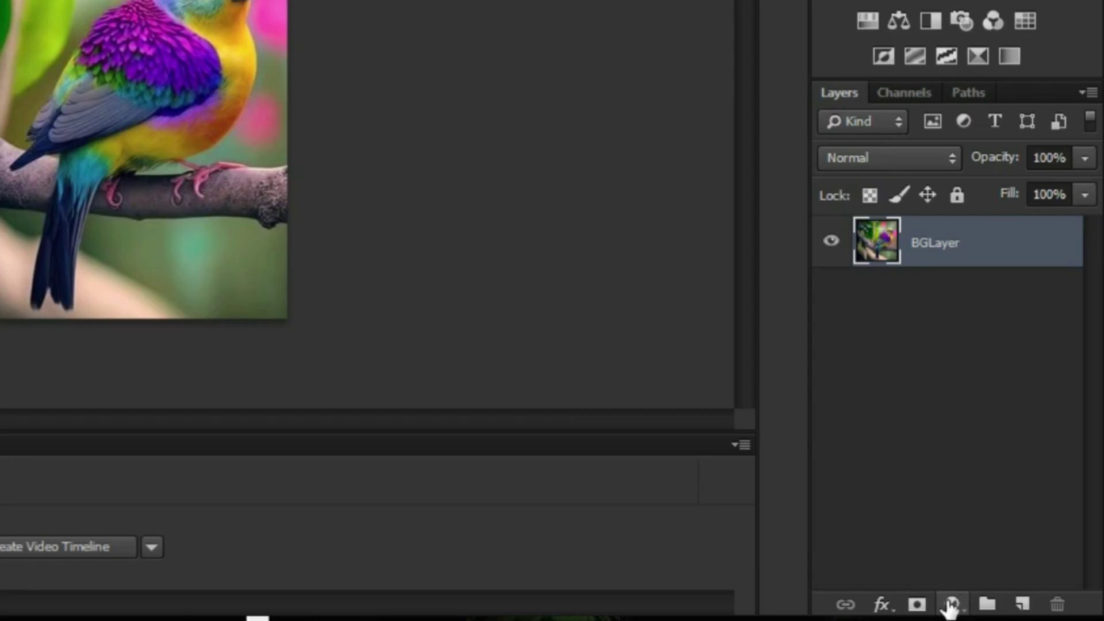
Step: Add a bright green Solid Color fill layer and move Color Fill 1 below BGLayer
{"action": "left_click", "coordinate": [1012, 580]}
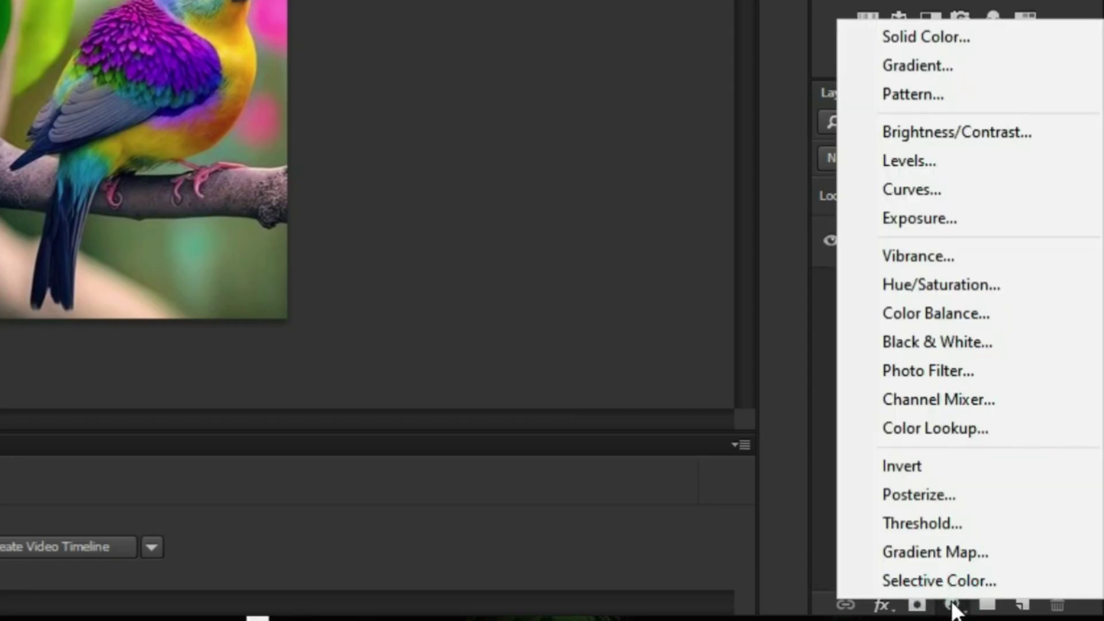
{"action": "left_click", "coordinate": [882, 33]}
{"action": "left_click_drag", "start_coordinate": [572, 314], "coordinate": [572, 283]}
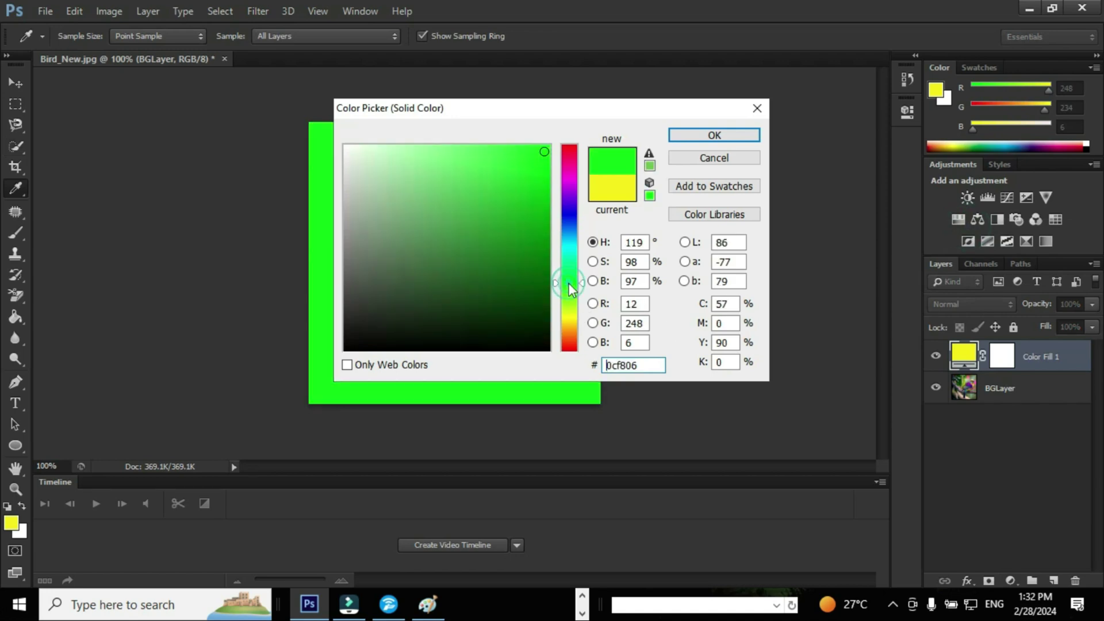
{"action": "left_click", "coordinate": [712, 136]}
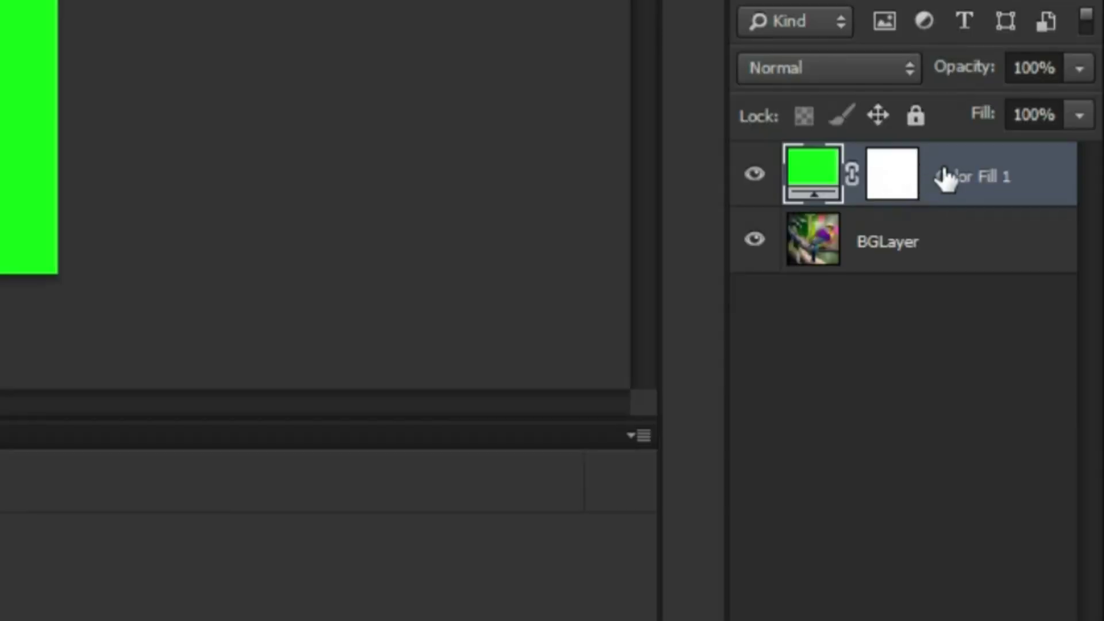
{"action": "left_click_drag", "start_coordinate": [1028, 355], "coordinate": [1034, 419]}
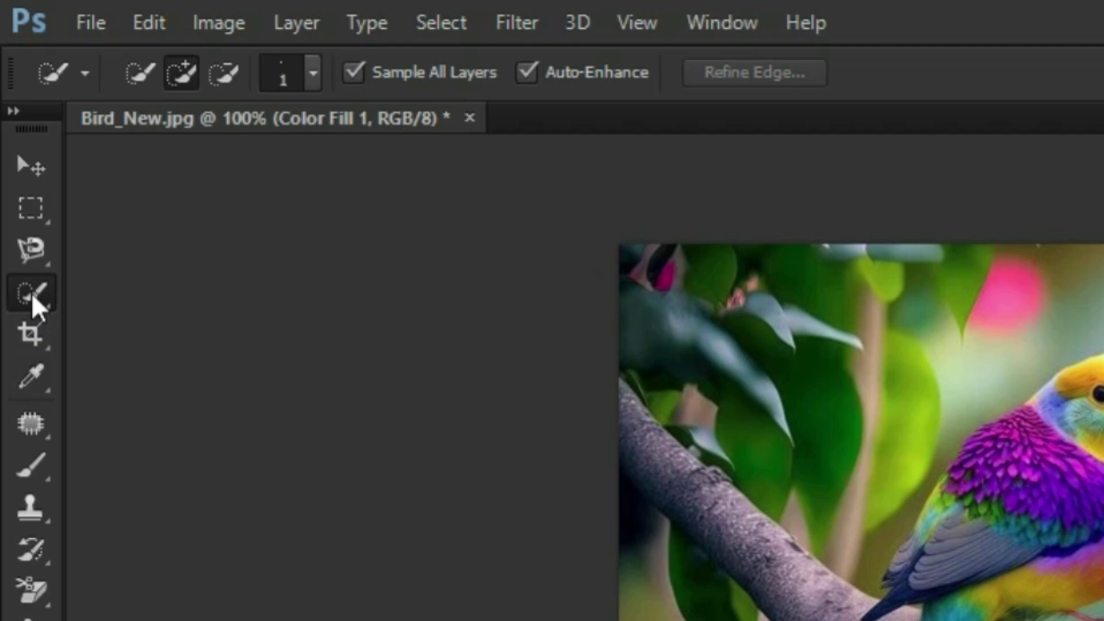
Step: Switch to the Quick Selection Tool and set its brush to 20 px size, 90% hardness
{"action": "right_click", "coordinate": [16, 150]}
{"action": "left_click", "coordinate": [168, 288]}
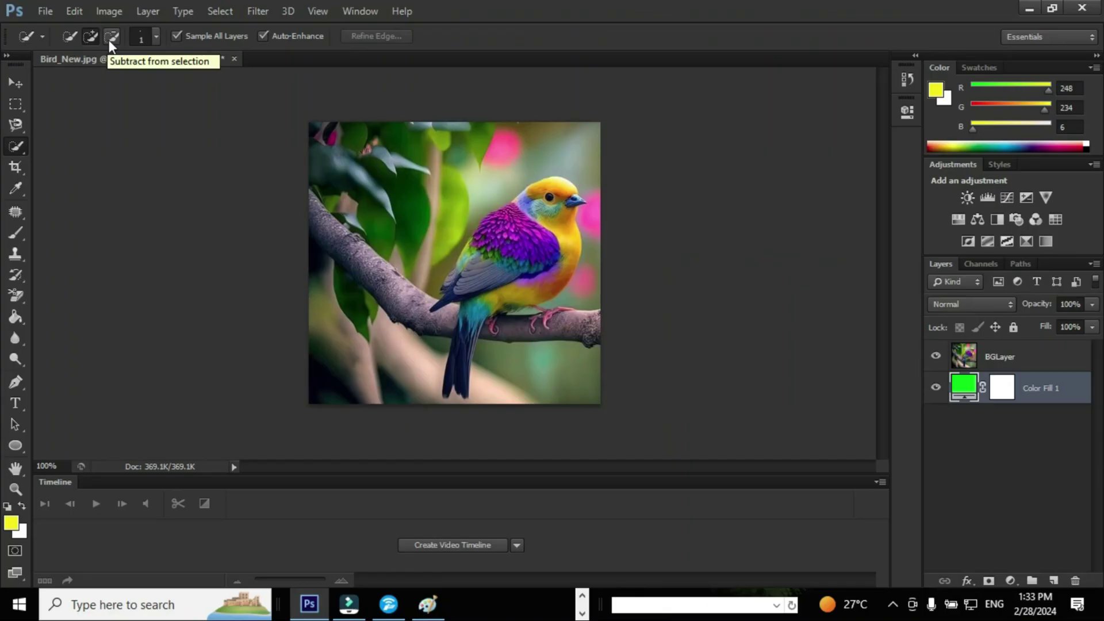
{"action": "left_click", "coordinate": [156, 36]}
{"action": "left_click", "coordinate": [214, 69]}
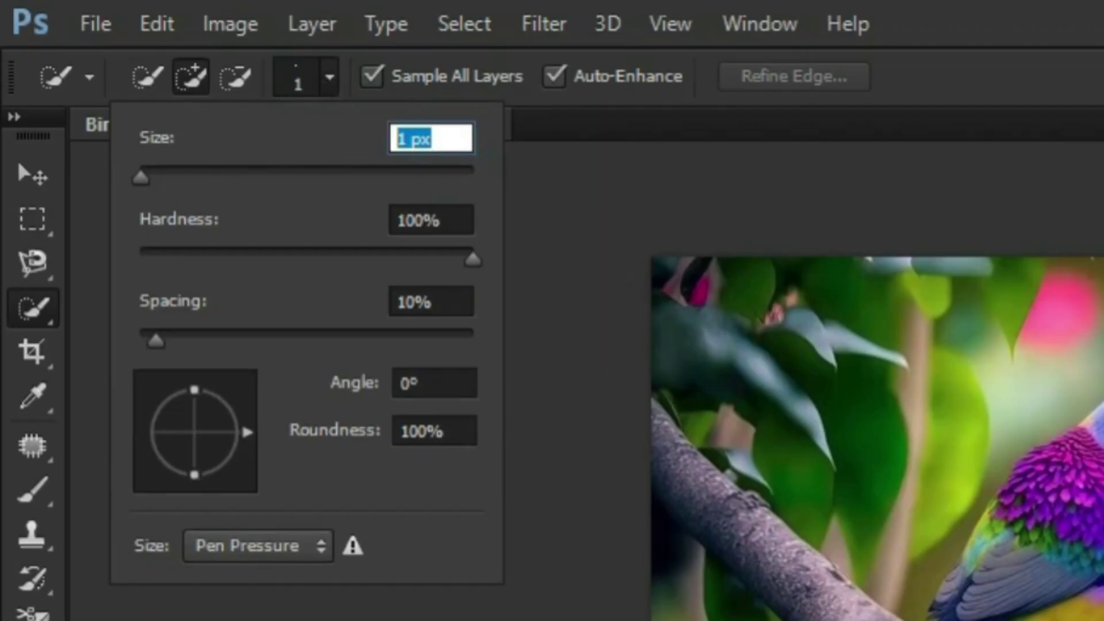
{"action": "type", "text": "20"}
{"action": "left_click", "coordinate": [435, 218]}
{"action": "type", "text": "90"}
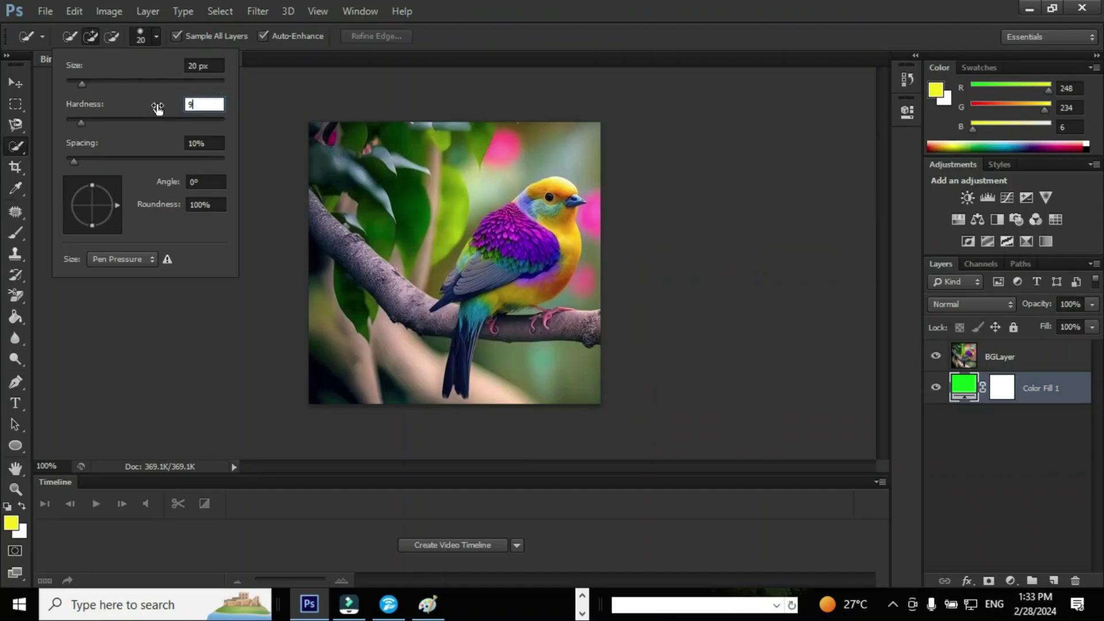
{"action": "key", "text": "Return"}
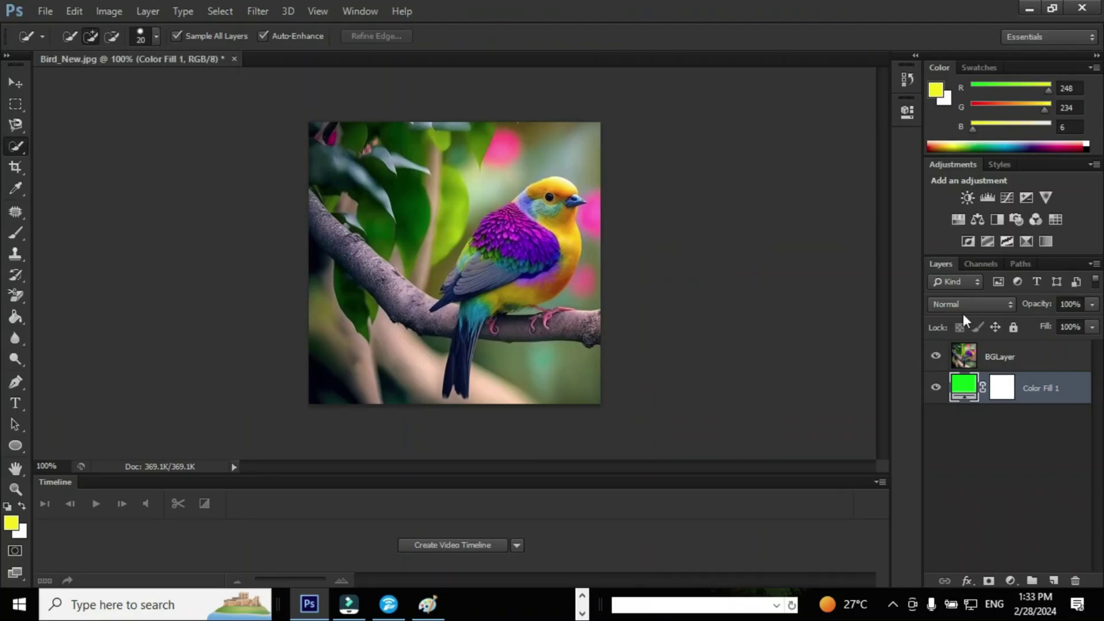
Step: On BGLayer, quick-select the branch and the bird, then zoom in to 300%
{"action": "left_click", "coordinate": [996, 355]}
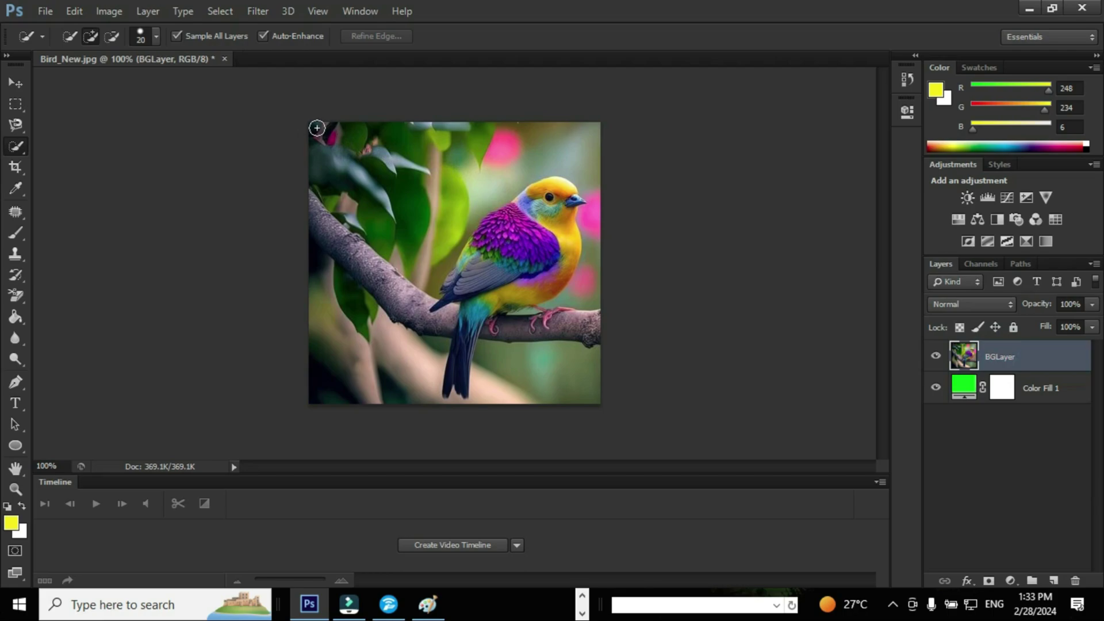
{"action": "mouse_move", "coordinate": [313, 123]}
{"action": "left_mouse_down"}
{"action": "mouse_move", "coordinate": [351, 148]}
{"action": "mouse_move", "coordinate": [382, 193]}
{"action": "mouse_move", "coordinate": [434, 223]}
{"action": "mouse_move", "coordinate": [447, 197]}
{"action": "left_mouse_up"}
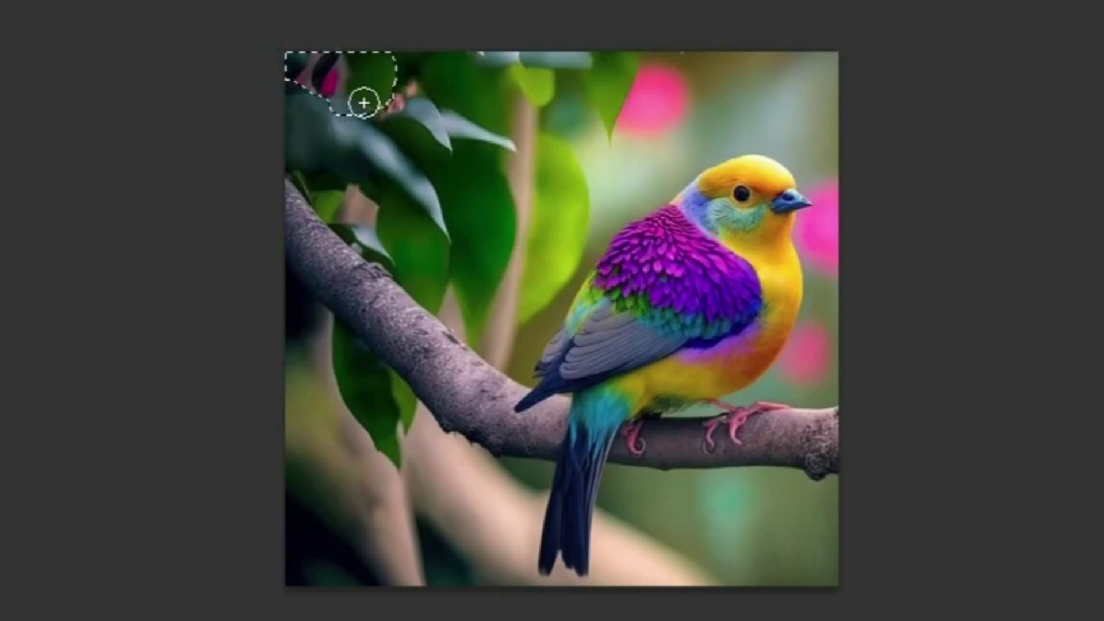
{"action": "mouse_move", "coordinate": [547, 196]}
{"action": "left_mouse_down"}
{"action": "mouse_move", "coordinate": [569, 96]}
{"action": "mouse_move", "coordinate": [759, 81]}
{"action": "mouse_move", "coordinate": [830, 96]}
{"action": "mouse_move", "coordinate": [843, 209]}
{"action": "mouse_move", "coordinate": [835, 403]}
{"action": "left_mouse_up"}
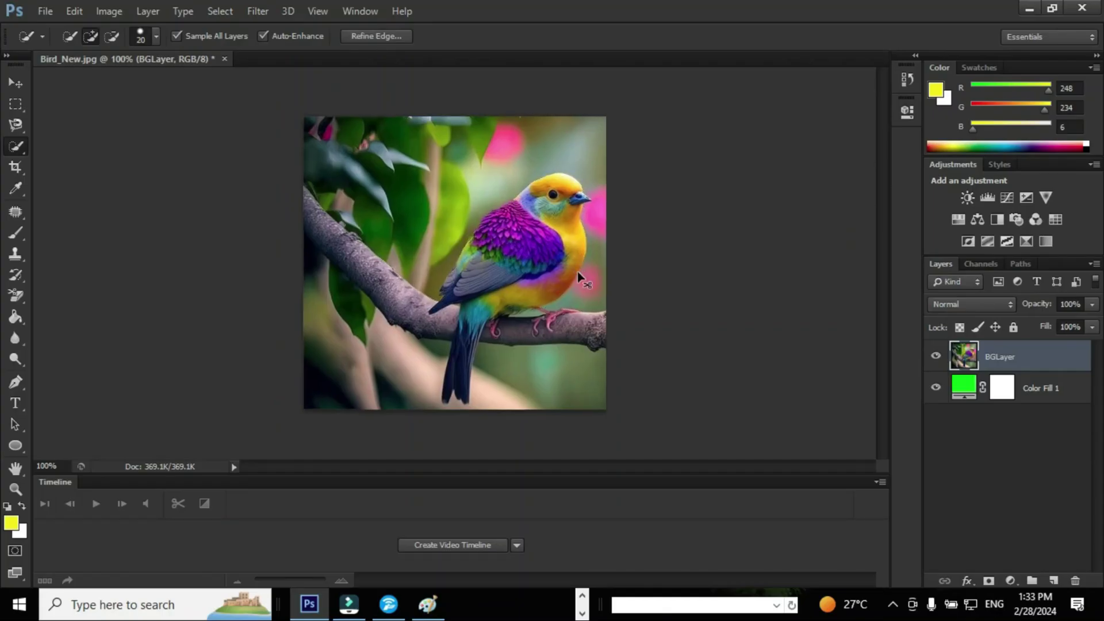
{"action": "key", "text": "ctrl+plus"}
{"action": "key", "text": "ctrl+plus"}
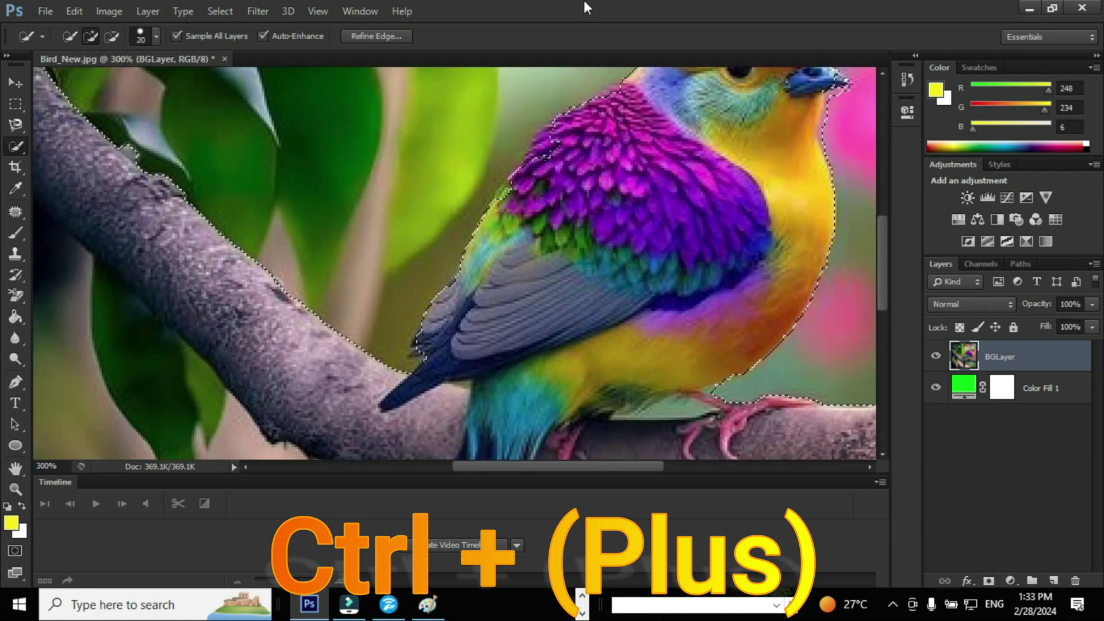
{"action": "scroll", "coordinate": [678, 137], "scroll_direction": "up", "scroll_amount": 3}
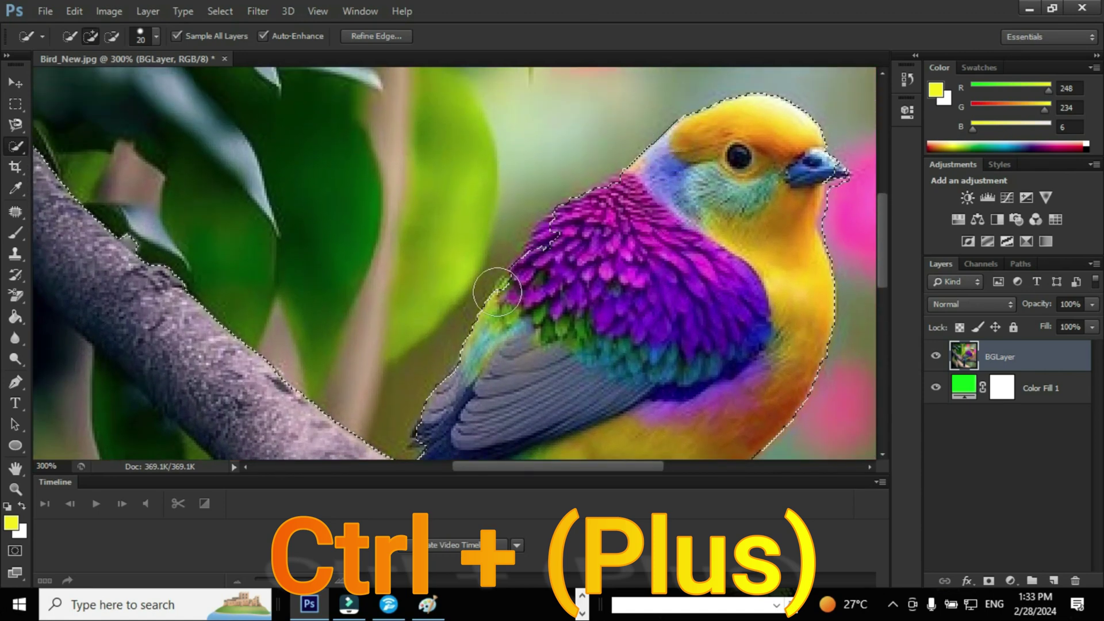
Step: Switch Quick Selection to subtract mode with a 6 px brush
{"action": "left_click", "coordinate": [116, 40]}
{"action": "left_click", "coordinate": [154, 36]}
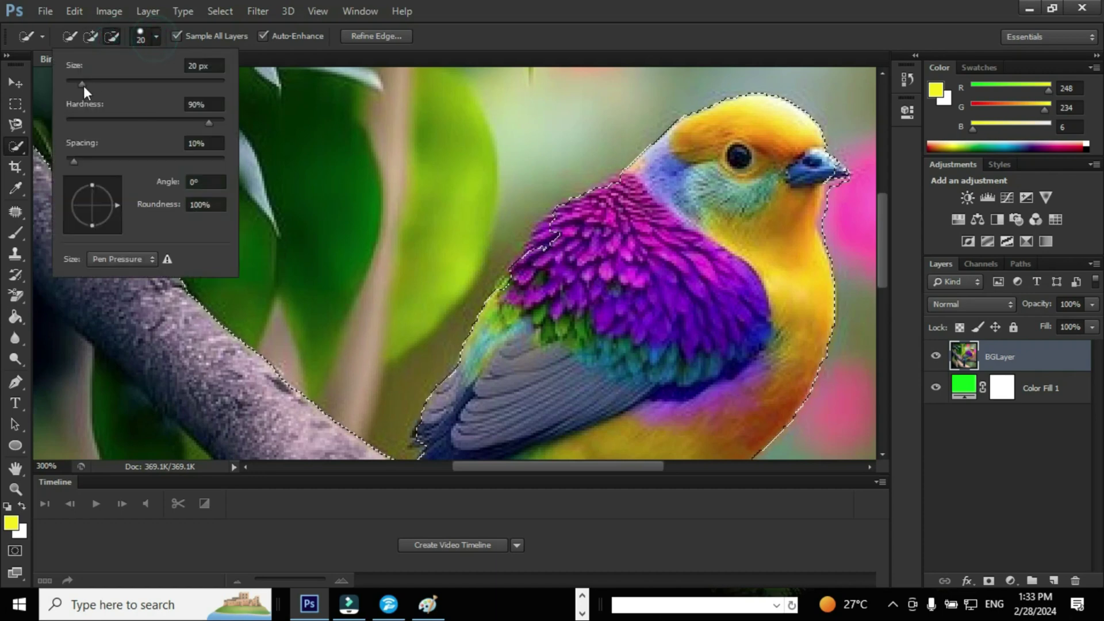
{"action": "left_click_drag", "start_coordinate": [83, 84], "coordinate": [70, 84]}
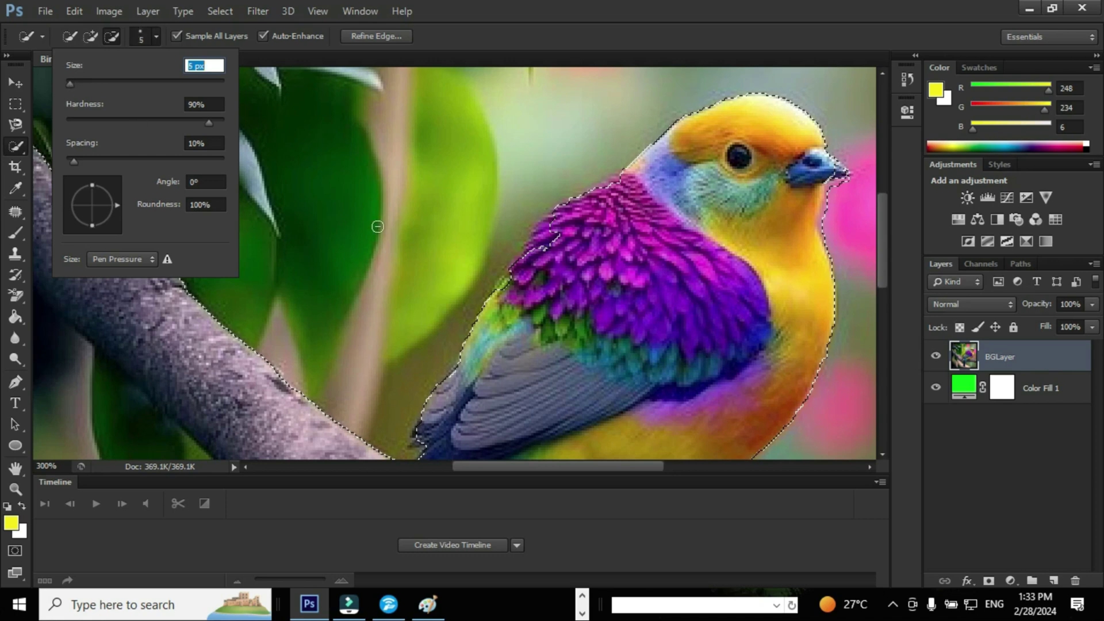
{"action": "left_click", "coordinate": [510, 293]}
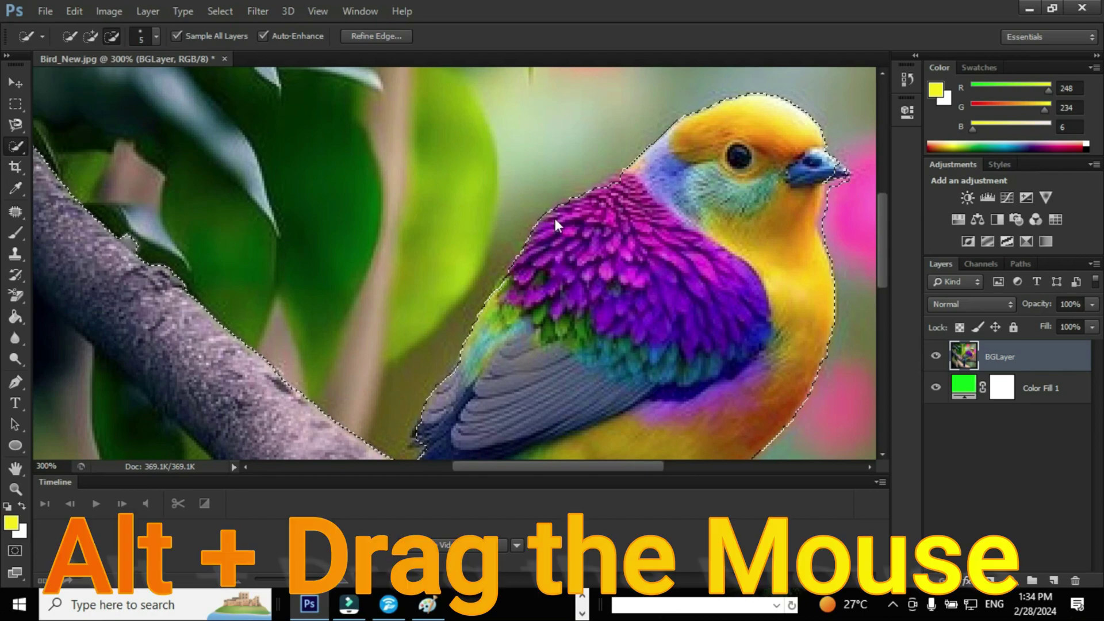
Step: Remove the background near the wing tip from the selection, then delete the background above the branch
{"action": "key", "text": "ctrl+minus"}
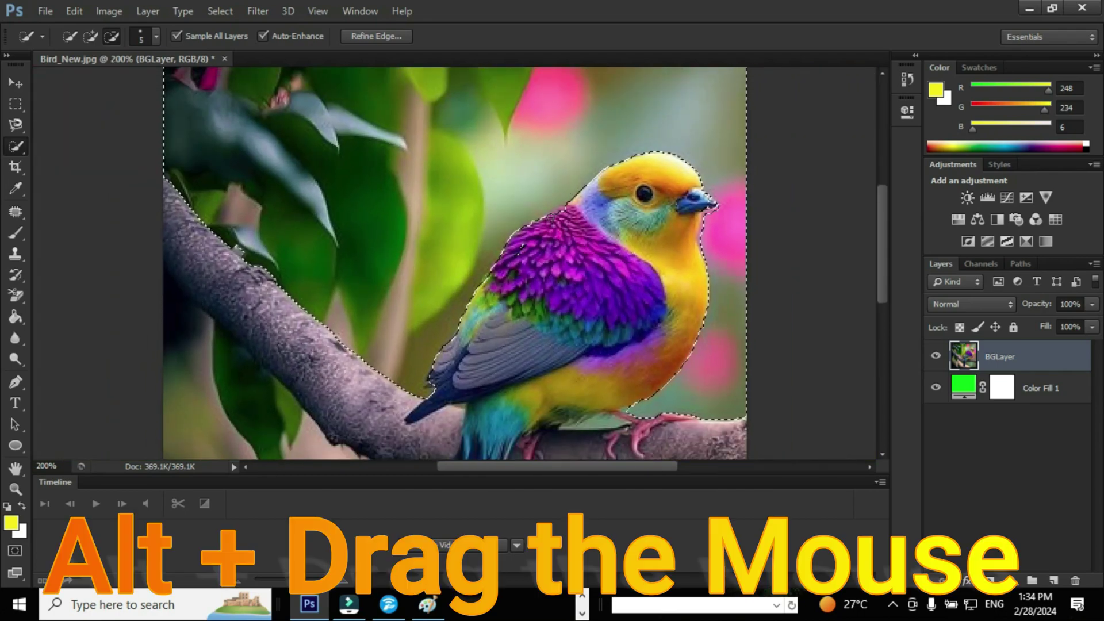
{"action": "scroll", "coordinate": [551, 218], "scroll_direction": "up", "scroll_amount": 2}
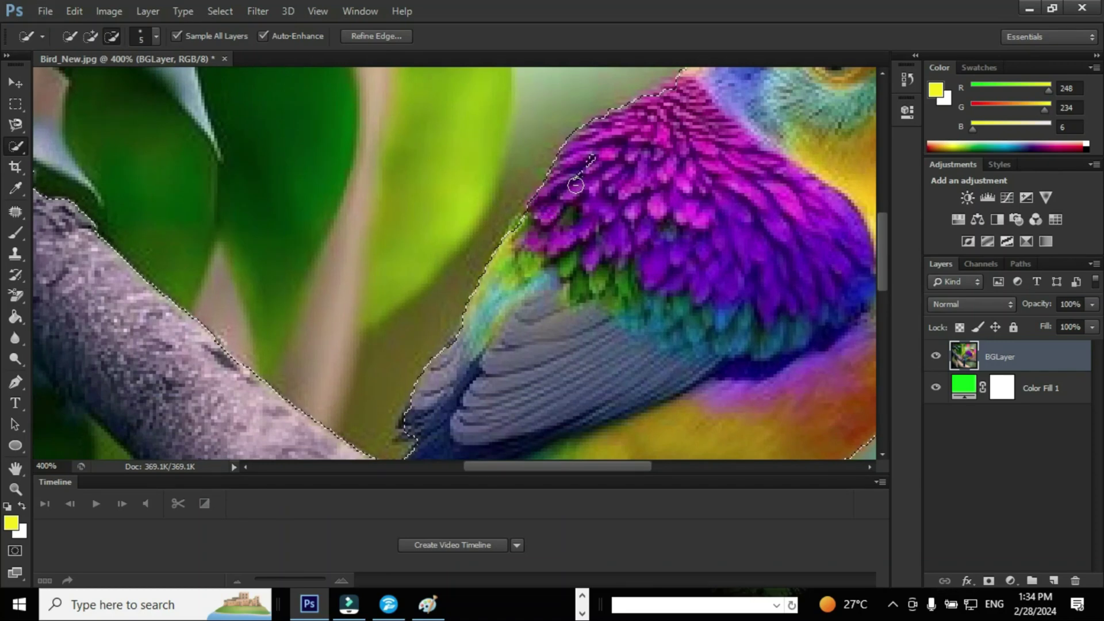
{"action": "scroll", "coordinate": [428, 319], "scroll_direction": "down", "scroll_amount": 3}
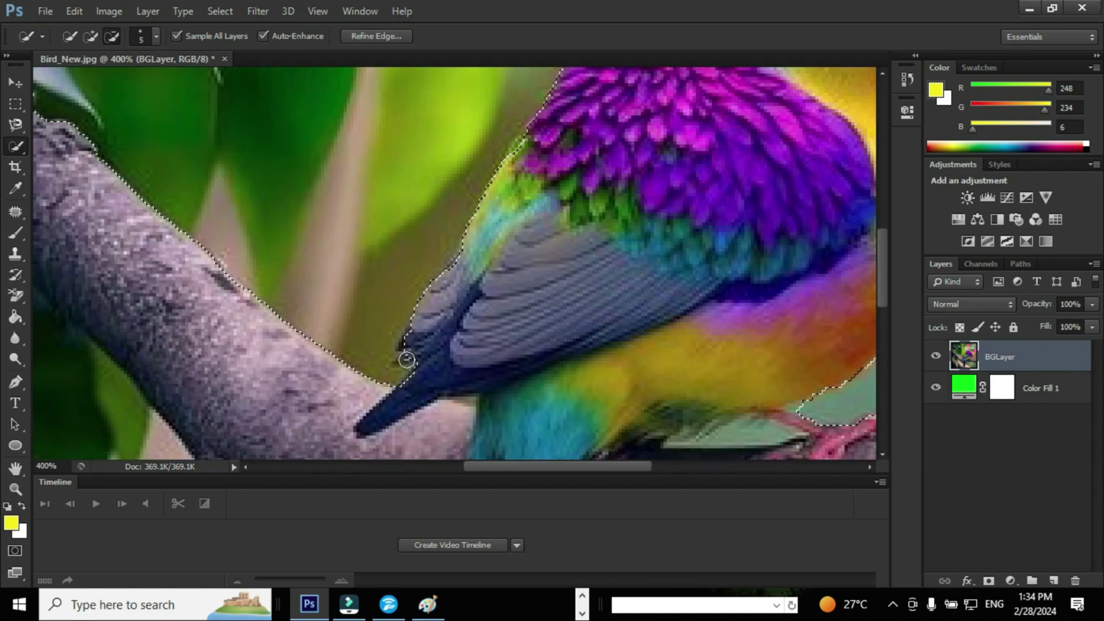
{"action": "mouse_move", "coordinate": [407, 359]}
{"action": "left_mouse_down"}
{"action": "mouse_move", "coordinate": [409, 321]}
{"action": "mouse_move", "coordinate": [406, 347]}
{"action": "left_mouse_up"}
{"action": "key", "text": "ctrl+minus"}
{"action": "scroll", "coordinate": [478, 322], "scroll_direction": "down", "scroll_amount": 3}
{"action": "key", "text": "ctrl+d"}
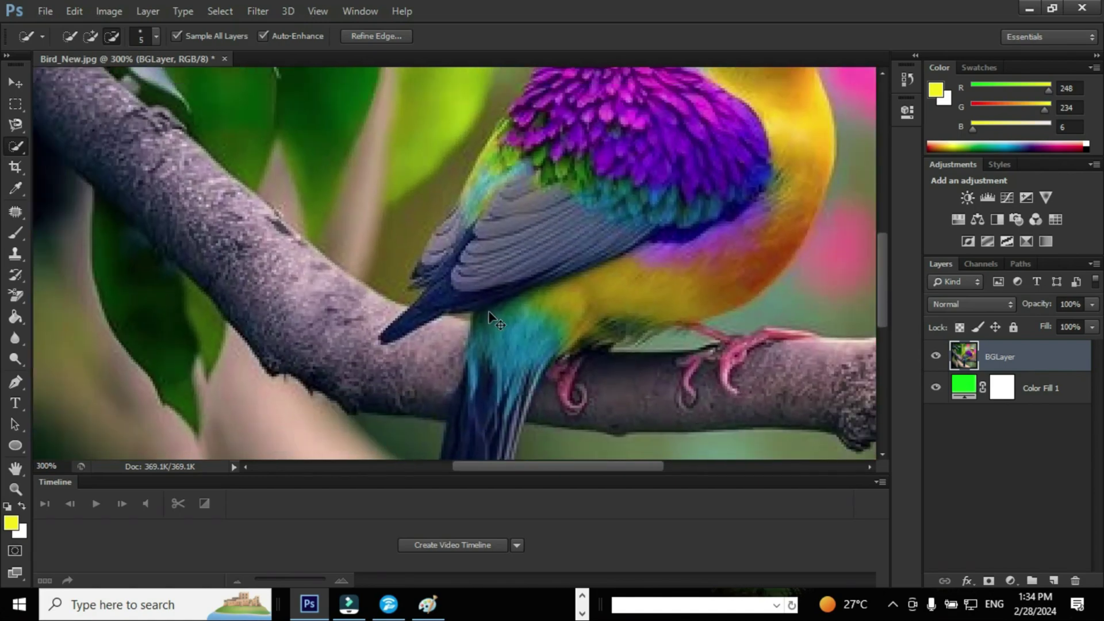
{"action": "key", "text": "ctrl+minus"}
{"action": "key", "text": "ctrl+minus"}
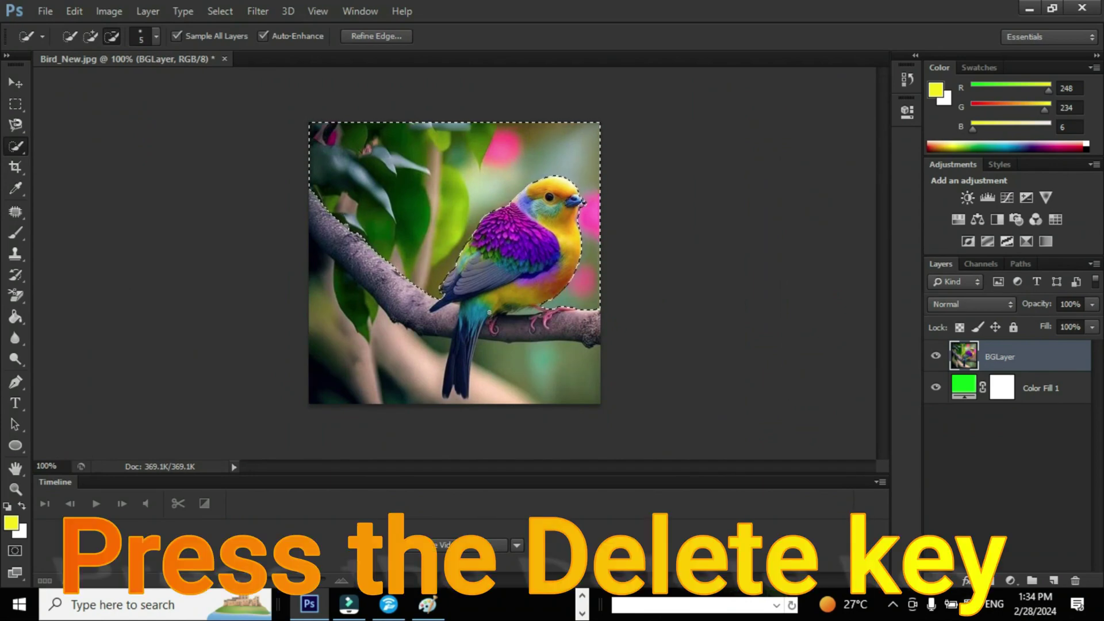
{"action": "key", "text": "Delete"}
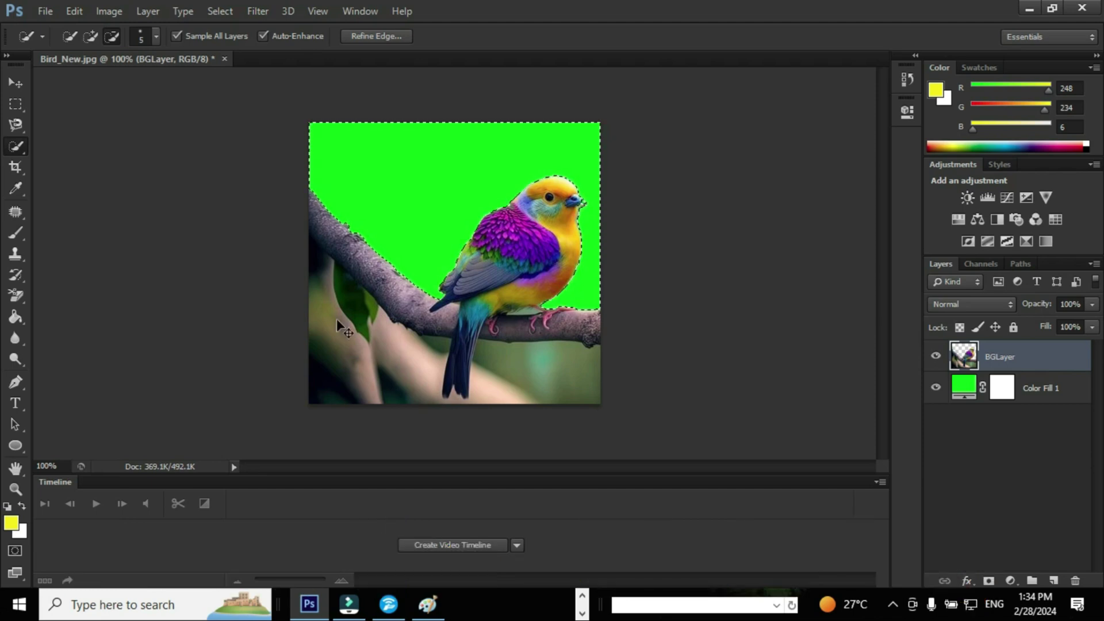
Step: Shrink the brush to 8 px and add the dark area left of the branch to the selection
{"action": "key", "text": "ctrl+plus"}
{"action": "key", "text": "ctrl+plus"}
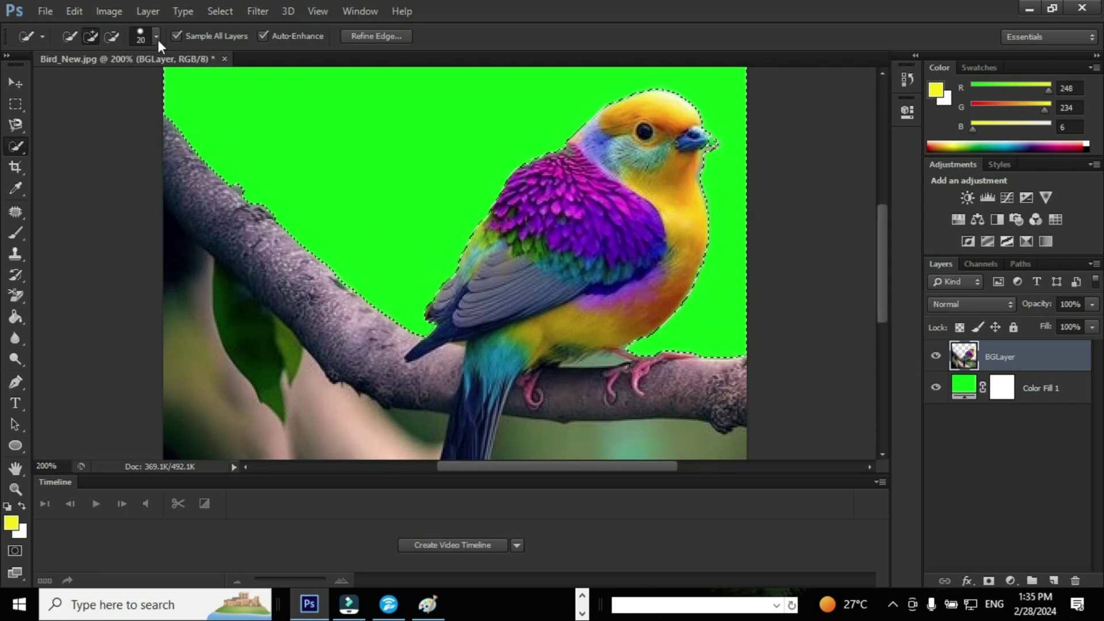
{"action": "left_click", "coordinate": [156, 37]}
{"action": "left_click", "coordinate": [72, 82]}
{"action": "left_click", "coordinate": [196, 298]}
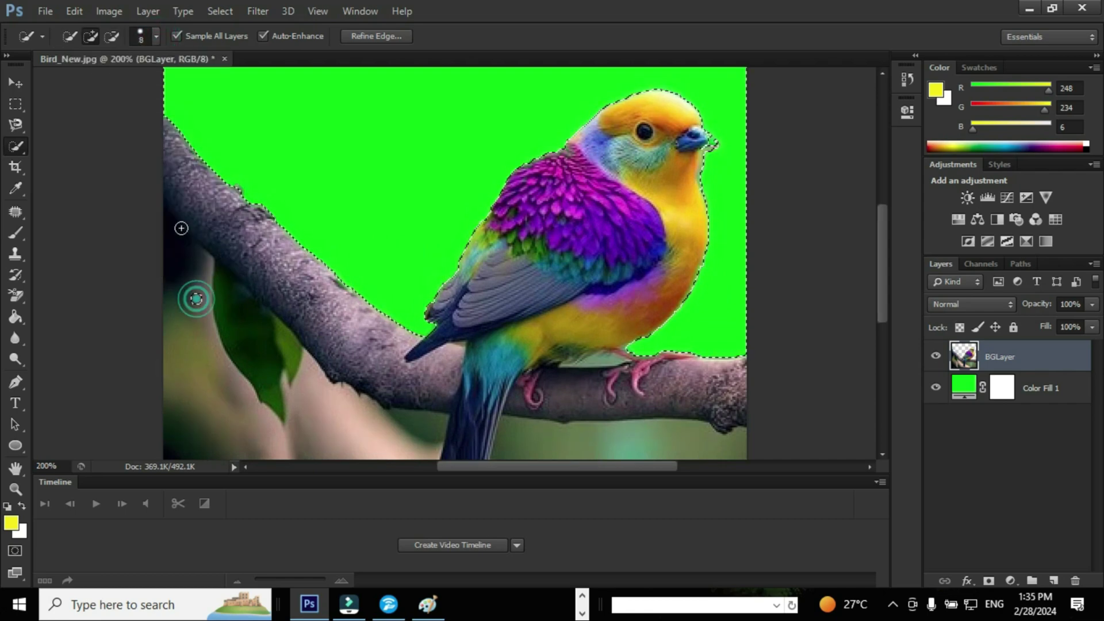
{"action": "mouse_move", "coordinate": [181, 228]}
{"action": "left_mouse_down"}
{"action": "mouse_move", "coordinate": [201, 325]}
{"action": "mouse_move", "coordinate": [192, 168]}
{"action": "mouse_move", "coordinate": [192, 287]}
{"action": "mouse_move", "coordinate": [215, 336]}
{"action": "mouse_move", "coordinate": [279, 392]}
{"action": "mouse_move", "coordinate": [355, 411]}
{"action": "mouse_move", "coordinate": [327, 339]}
{"action": "mouse_move", "coordinate": [255, 310]}
{"action": "mouse_move", "coordinate": [229, 199]}
{"action": "left_mouse_up"}
Step: Subtract the green sliver and the branch's upper part from the selection
{"action": "scroll", "coordinate": [200, 325], "scroll_direction": "down", "scroll_amount": 1}
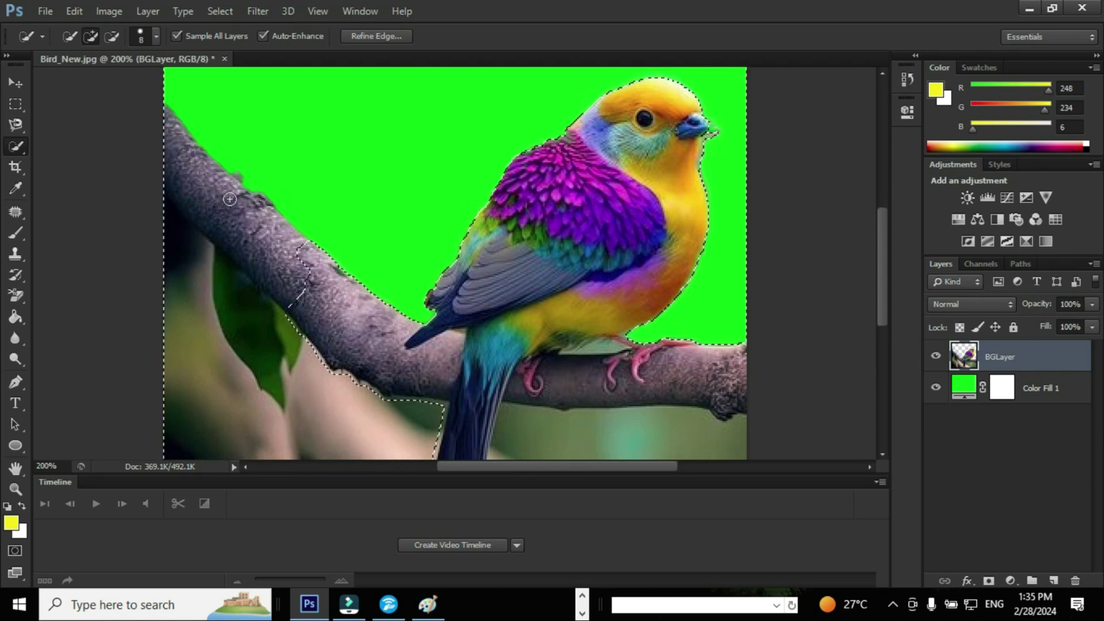
{"action": "left_click", "coordinate": [170, 127], "text": "alt"}
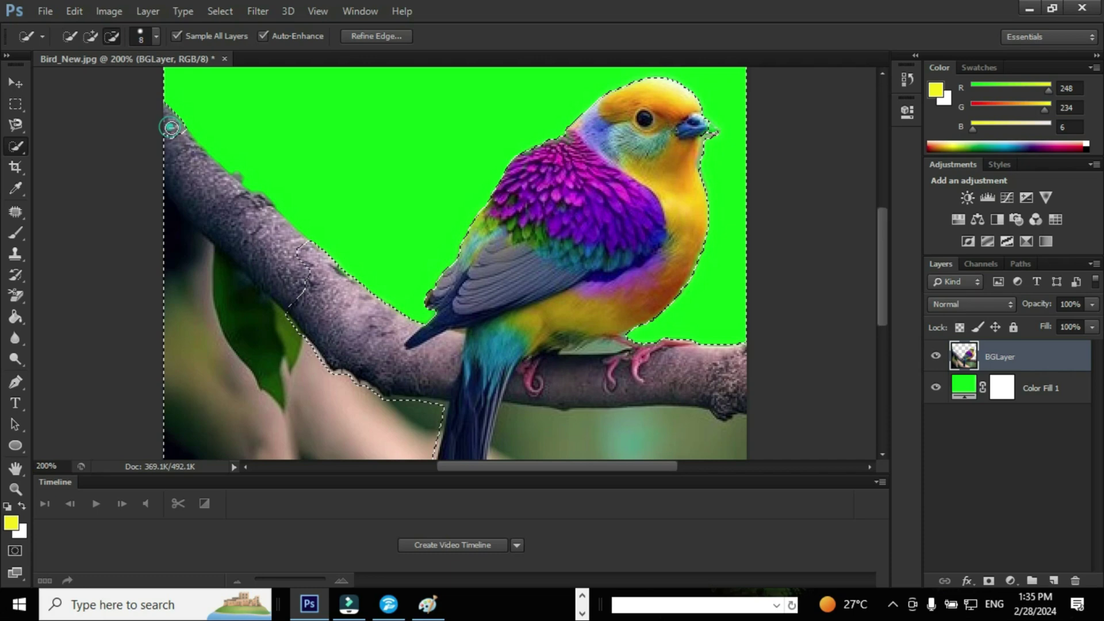
{"action": "mouse_move", "coordinate": [171, 127]}
{"action": "left_mouse_down"}
{"action": "mouse_move", "coordinate": [200, 174]}
{"action": "mouse_move", "coordinate": [291, 253]}
{"action": "mouse_move", "coordinate": [279, 282]}
{"action": "left_mouse_up"}
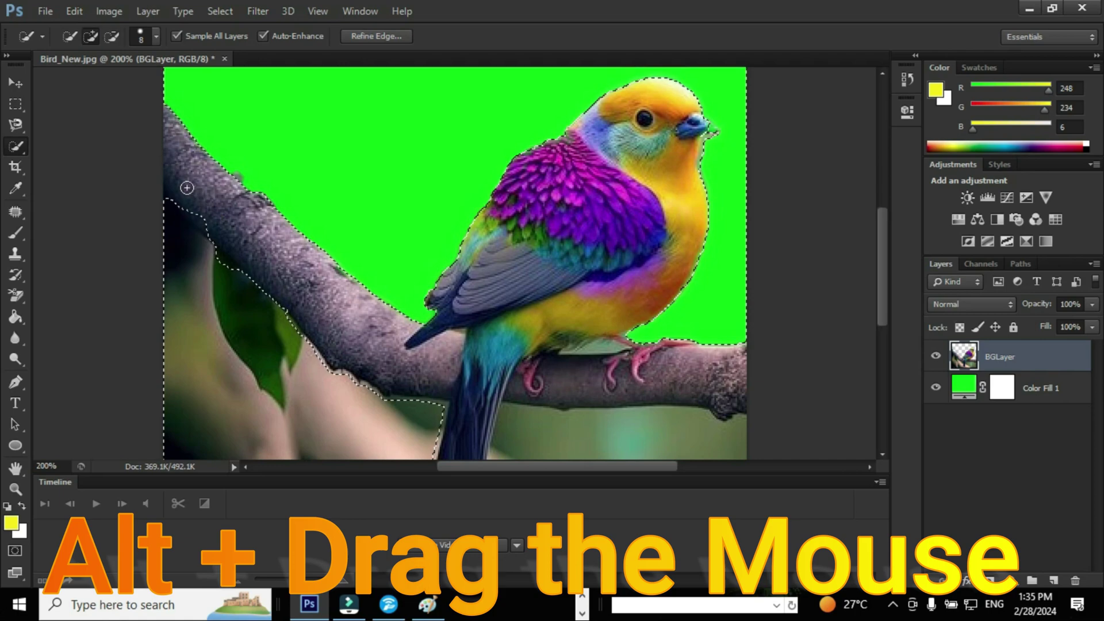
{"action": "key", "text": "ctrl+plus"}
{"action": "key", "text": "ctrl+minus"}
{"action": "key", "text": "ctrl+minus"}
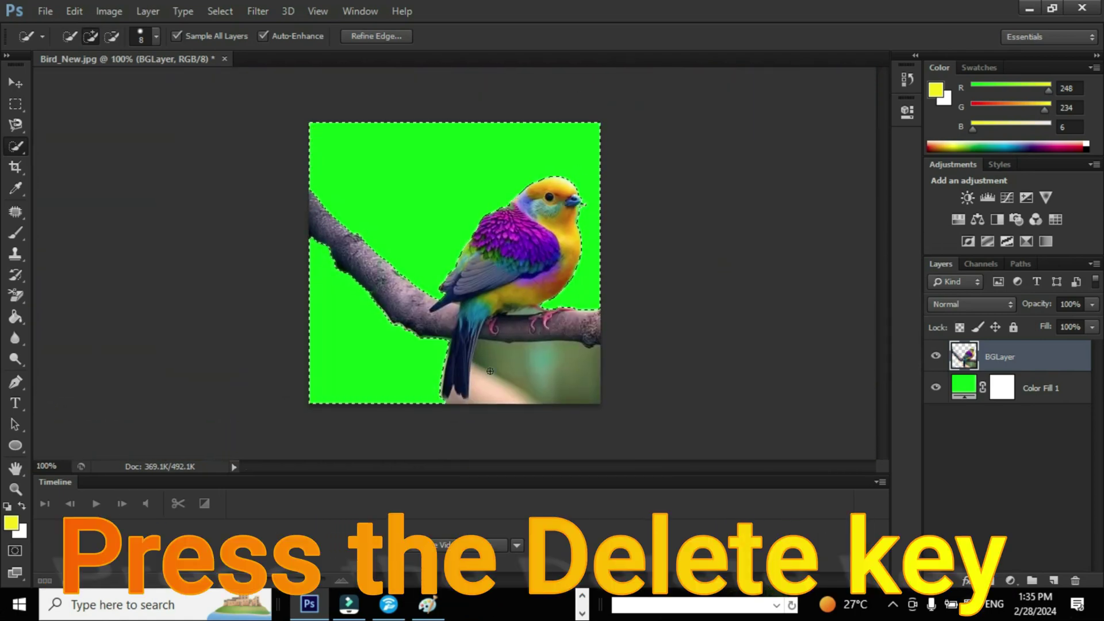
Step: With a 15 px brush, select the blurred lower-right background and delete it
{"action": "left_click", "coordinate": [156, 36]}
{"action": "left_click", "coordinate": [77, 84]}
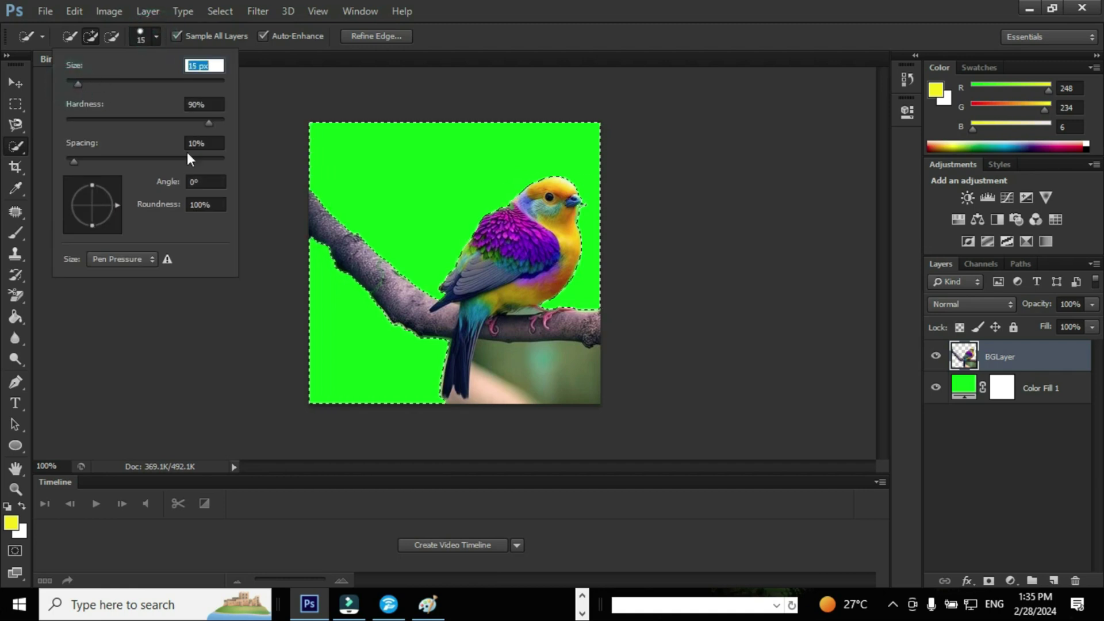
{"action": "left_click", "coordinate": [593, 371]}
{"action": "left_click_drag", "start_coordinate": [594, 395], "coordinate": [578, 380]}
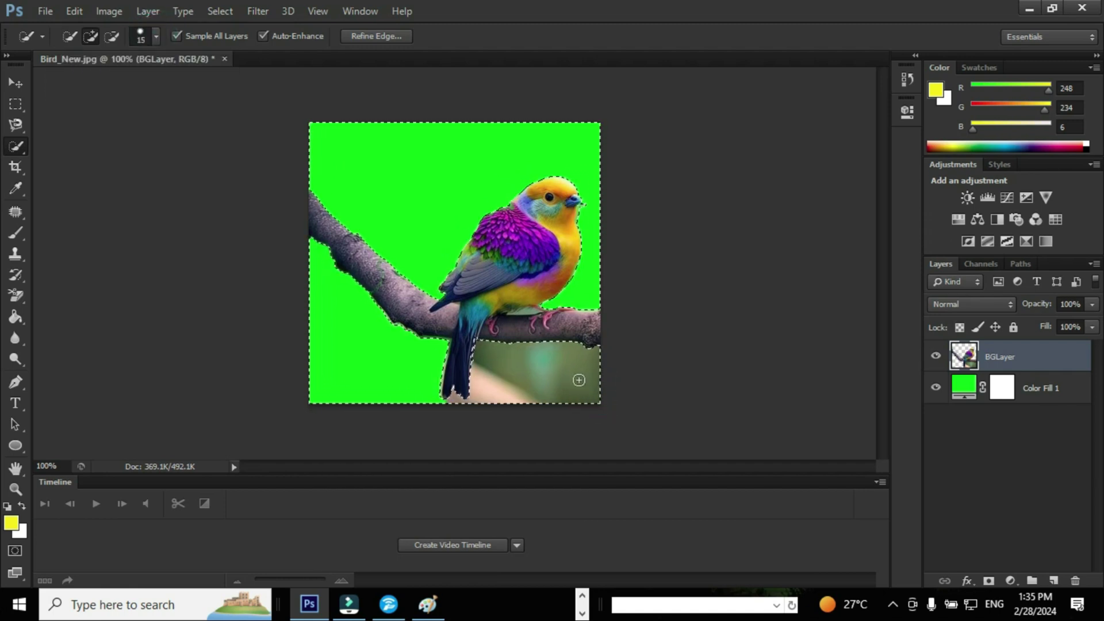
{"action": "key", "text": "Delete"}
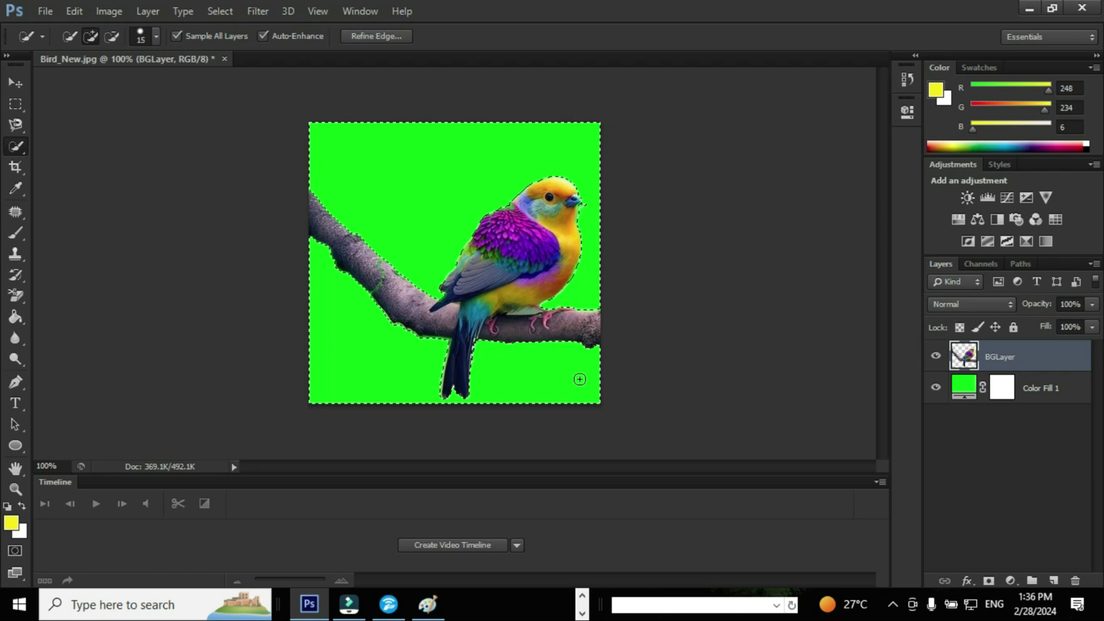
Step: Hide the green fill to check transparency, deselect everything, then show the fill again
{"action": "left_click", "coordinate": [935, 389]}
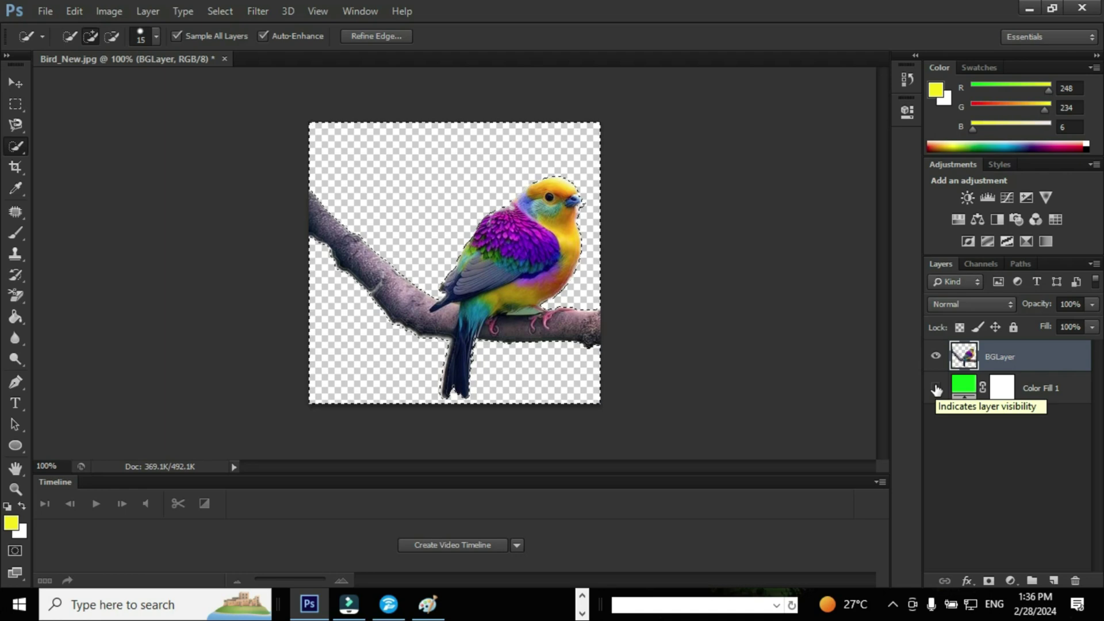
{"action": "left_click", "coordinate": [226, 12]}
{"action": "left_click", "coordinate": [237, 43]}
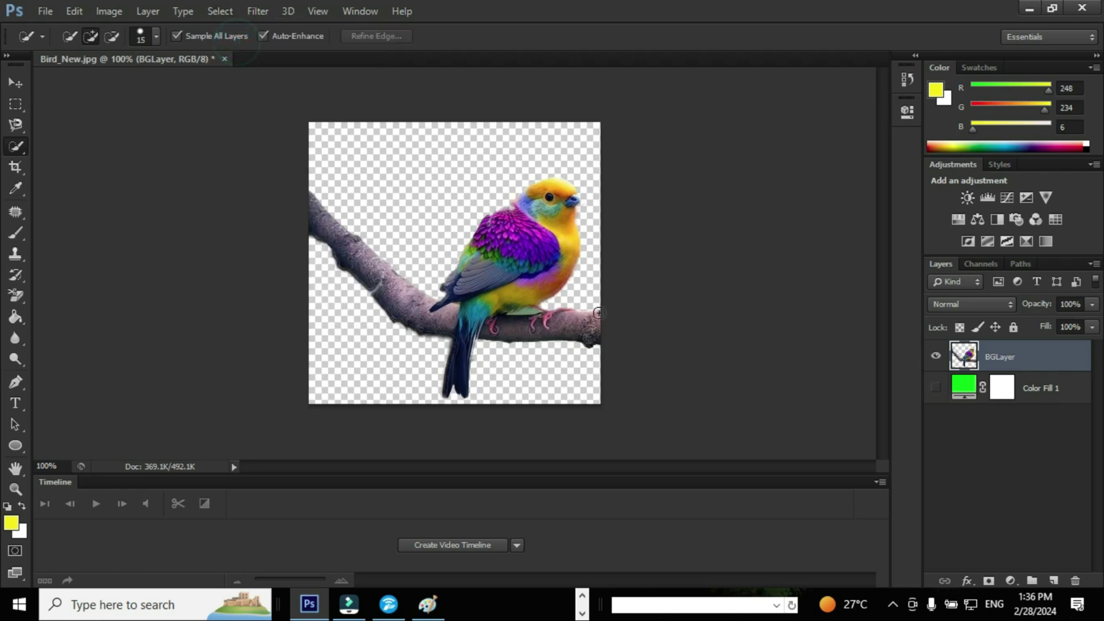
{"action": "left_click", "coordinate": [934, 387]}
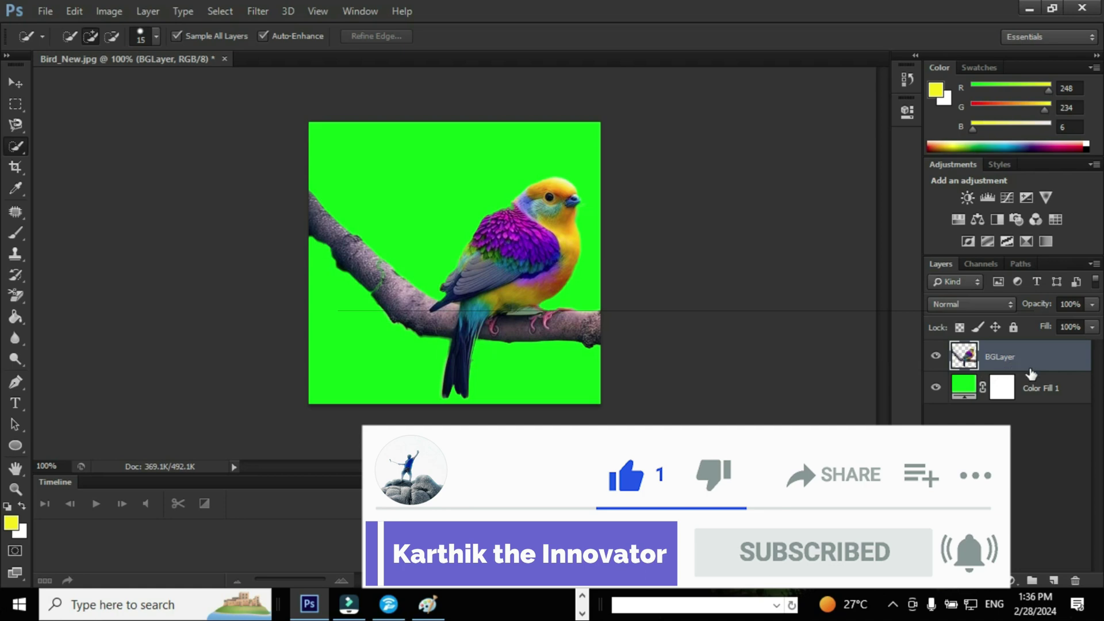
Step: Select the Color Fill 1 layer and turn off its visibility
{"action": "left_click", "coordinate": [1055, 393]}
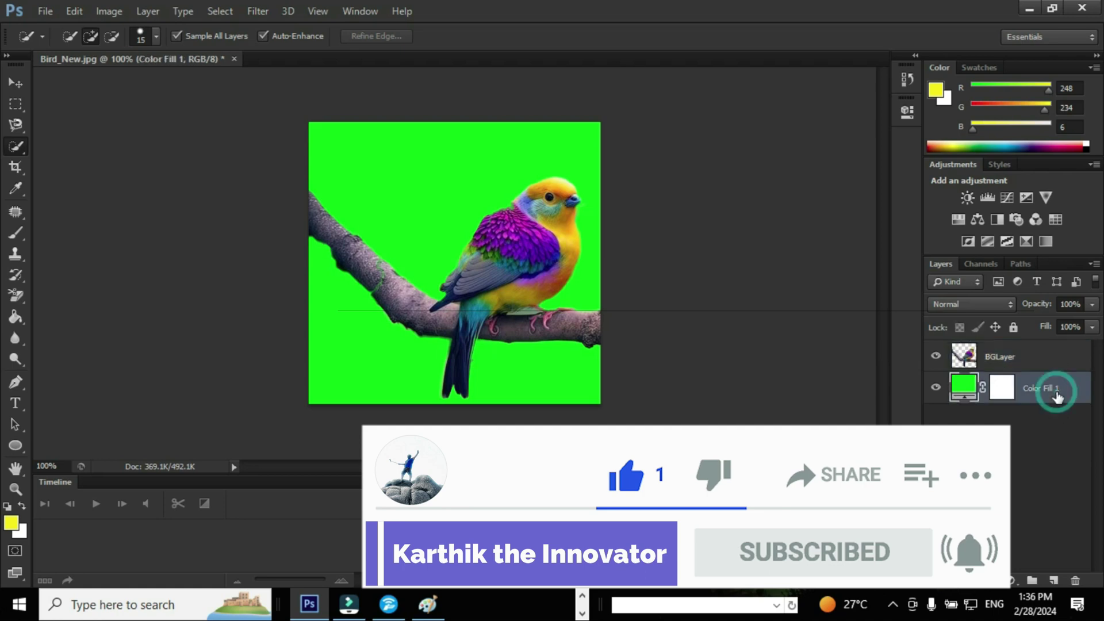
{"action": "left_click", "coordinate": [937, 388]}
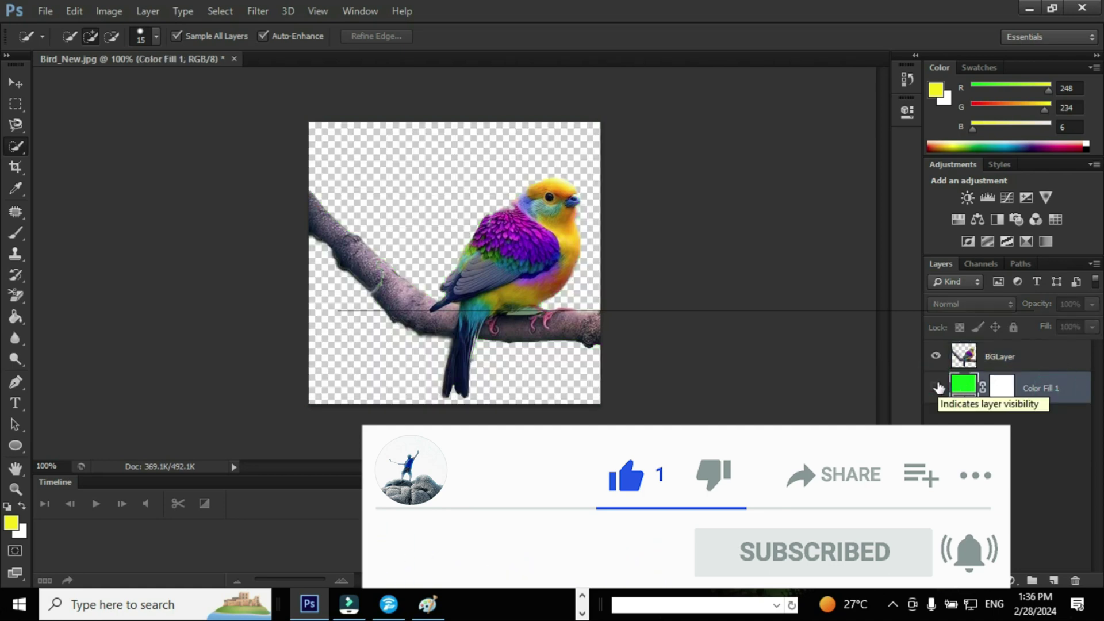